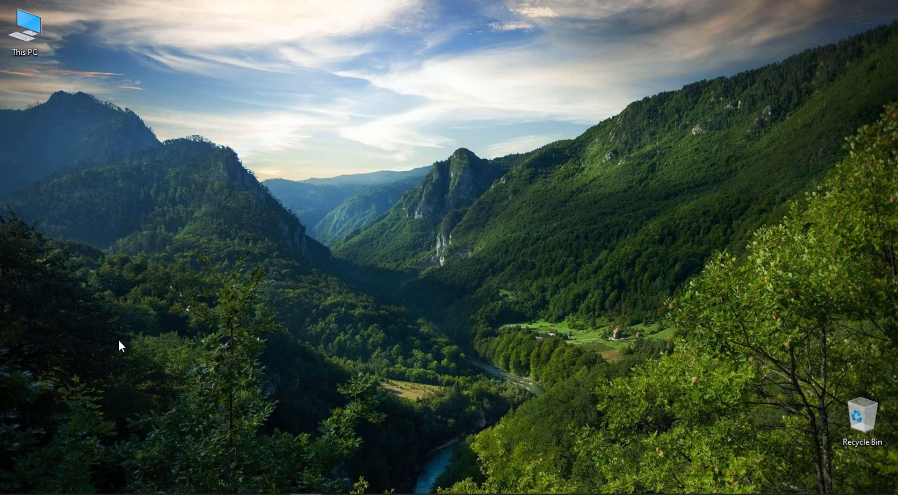
Open the account sign-in options in Windows Settings and expand the Windows Hello PIN option
{"action": "left_click", "coordinate": [14, 494]}
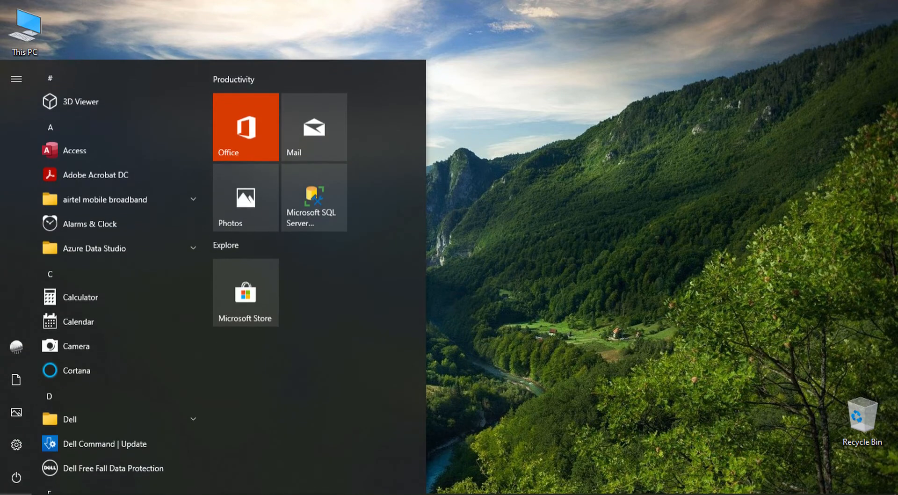
{"action": "left_click", "coordinate": [13, 446]}
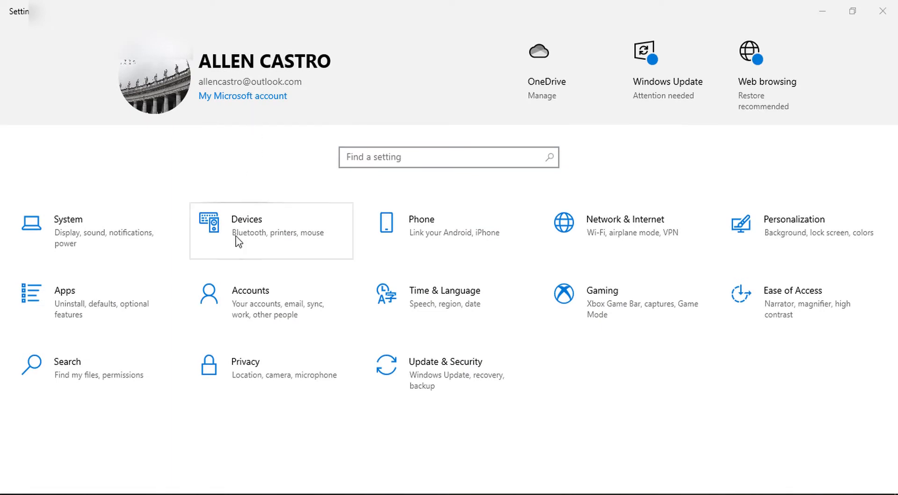
{"action": "left_click", "coordinate": [232, 322]}
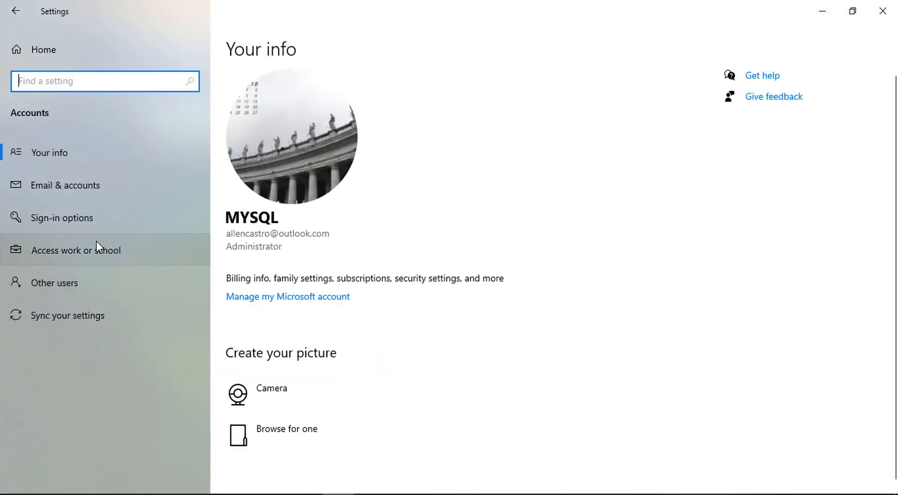
{"action": "left_click", "coordinate": [100, 218]}
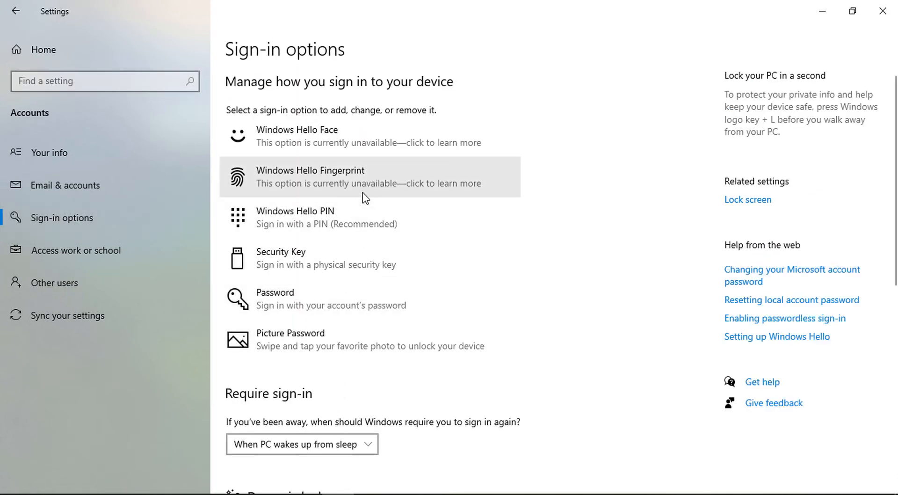
{"action": "left_click", "coordinate": [285, 226]}
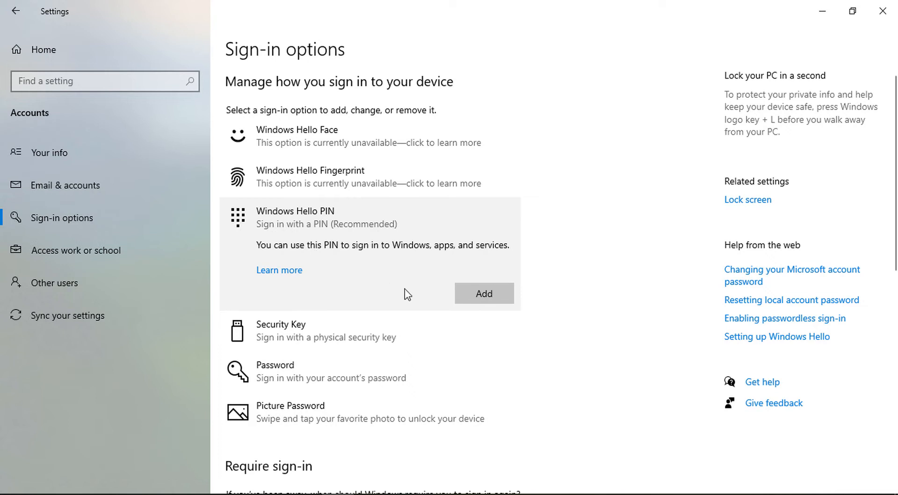
Start adding a Windows Hello PIN and verify the account by entering the account password
{"action": "left_click", "coordinate": [471, 297]}
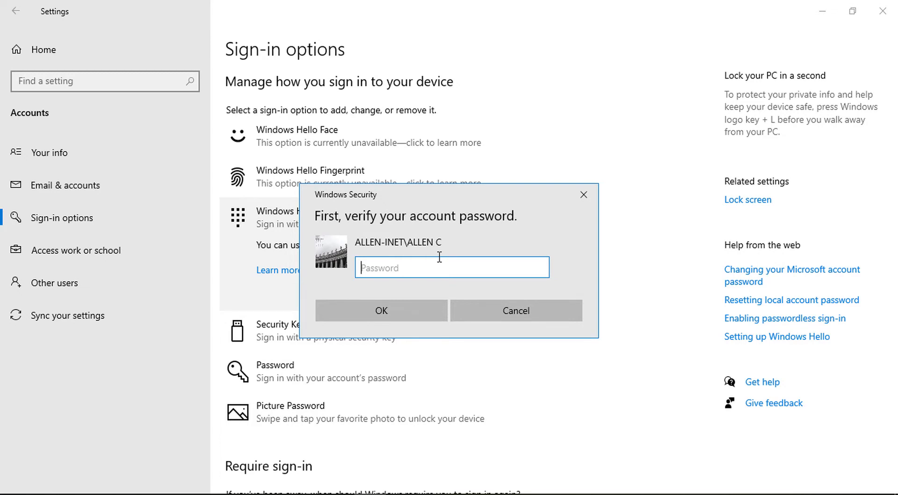
{"action": "type", "text": "•••••••••••••••"}
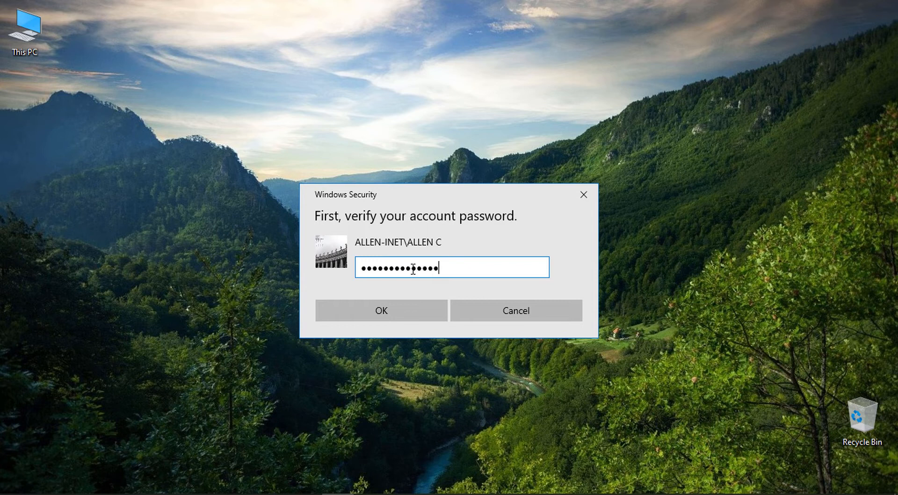
{"action": "left_click", "coordinate": [386, 313]}
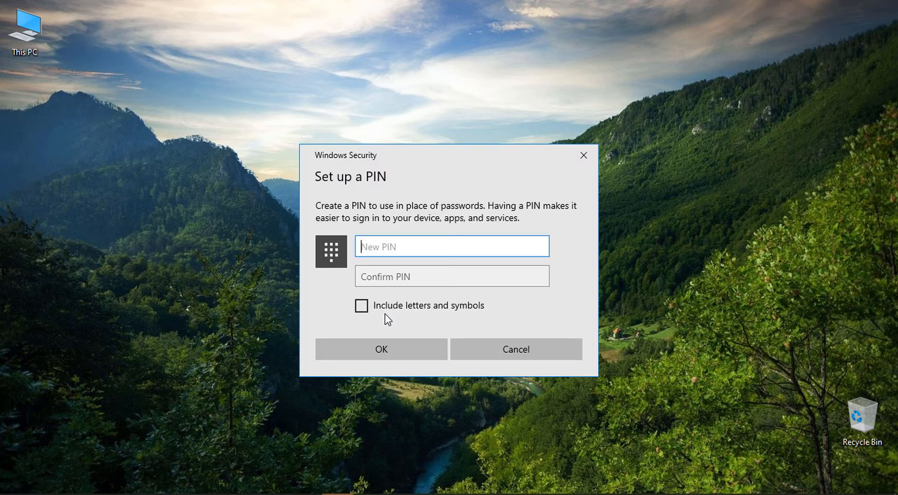
Move the PIN setup dialog aside, allow letters and symbols in the PIN, and show the PIN requirements
{"action": "left_click_drag", "start_coordinate": [479, 154], "coordinate": [730, 133]}
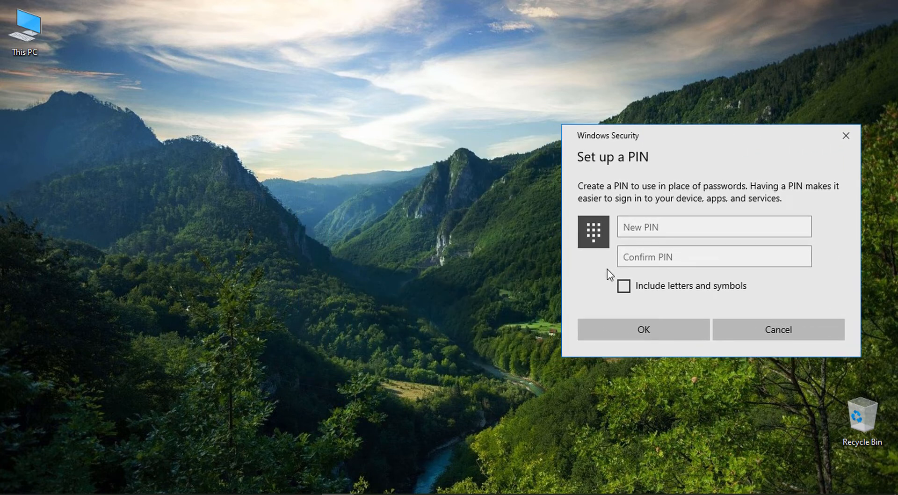
{"action": "left_click", "coordinate": [649, 226]}
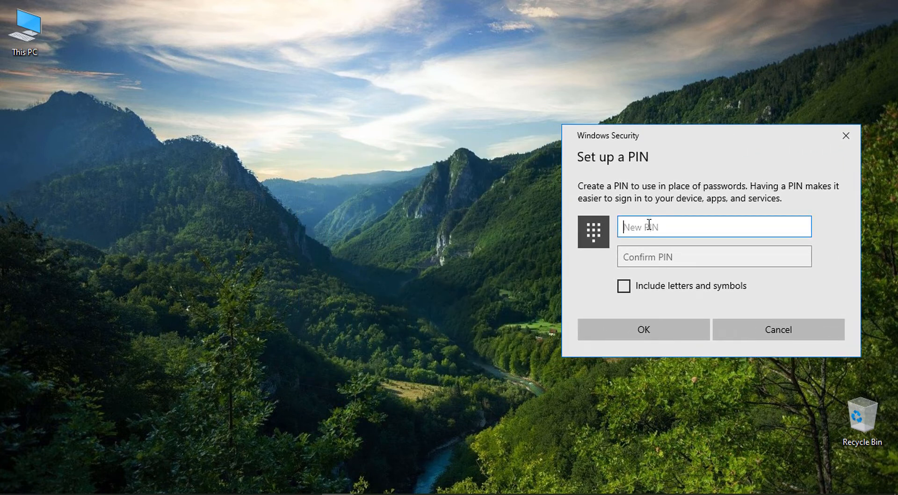
{"action": "left_click", "coordinate": [646, 248]}
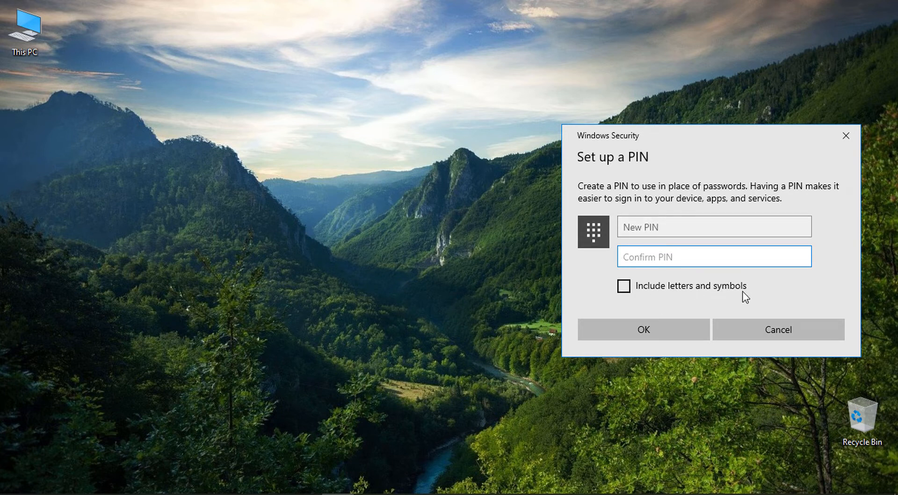
{"action": "key", "text": "shift+Tab"}
{"action": "left_click", "coordinate": [648, 289]}
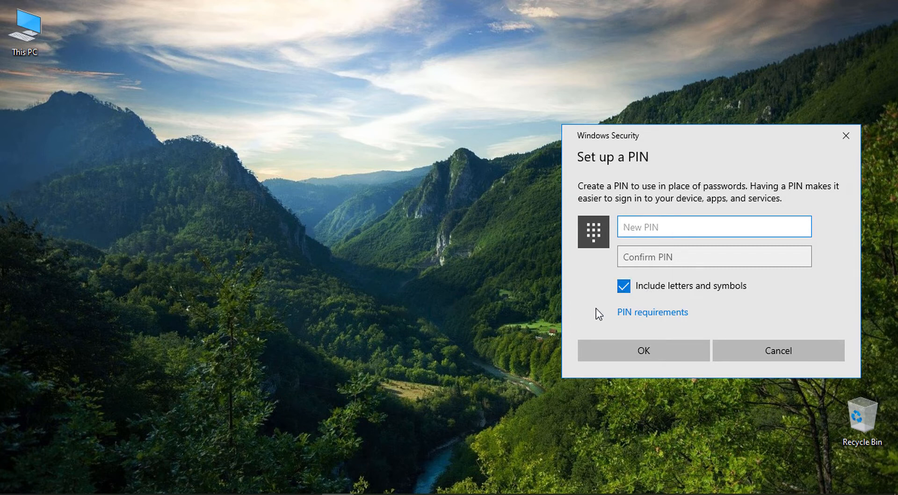
{"action": "left_click", "coordinate": [686, 313]}
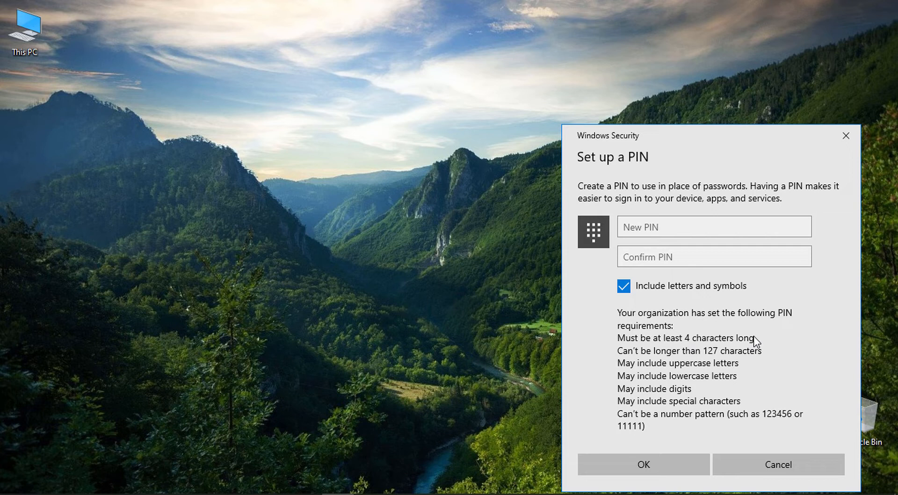
{"action": "left_click", "coordinate": [677, 227]}
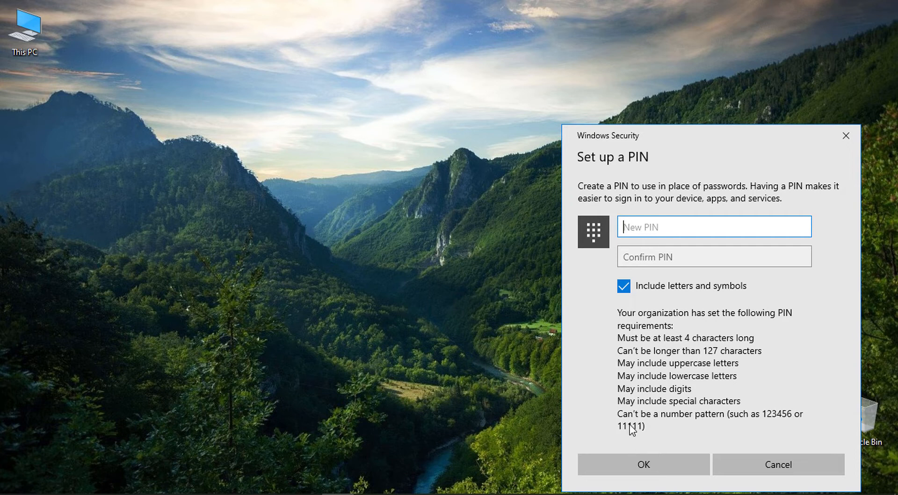
Launch the Local Group Policy Editor by running gpedit.msc
{"action": "left_click", "coordinate": [16, 493]}
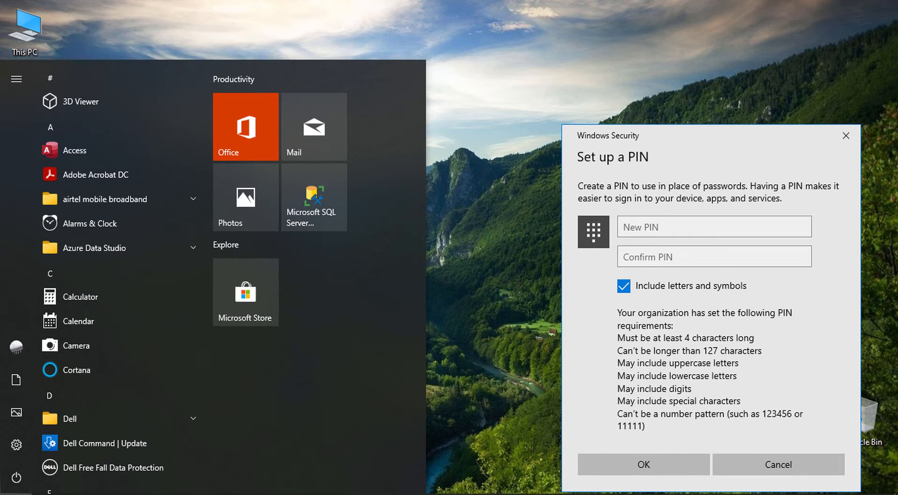
{"action": "type", "text": "run"}
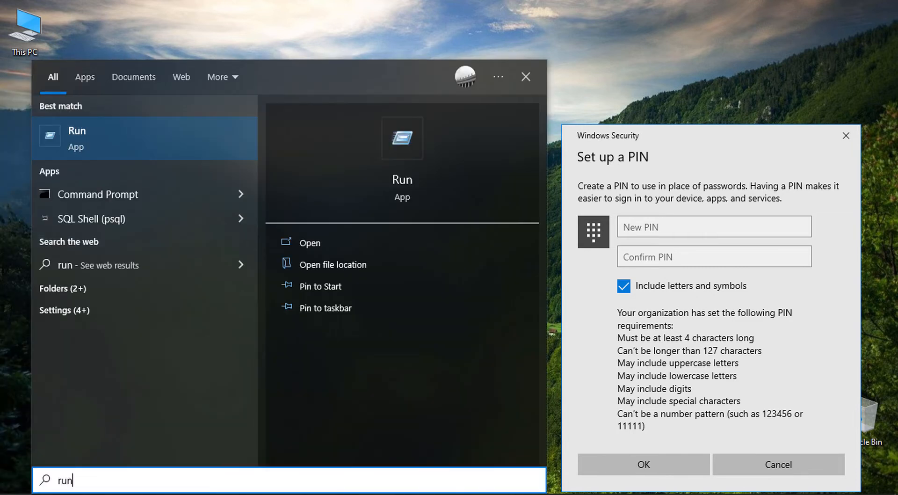
{"action": "left_click", "coordinate": [327, 242]}
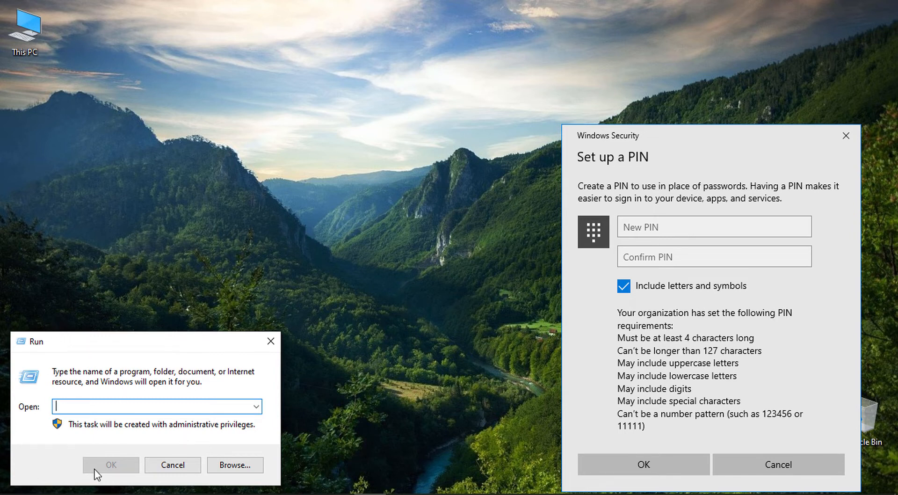
{"action": "type", "text": "gpedit.ms"}
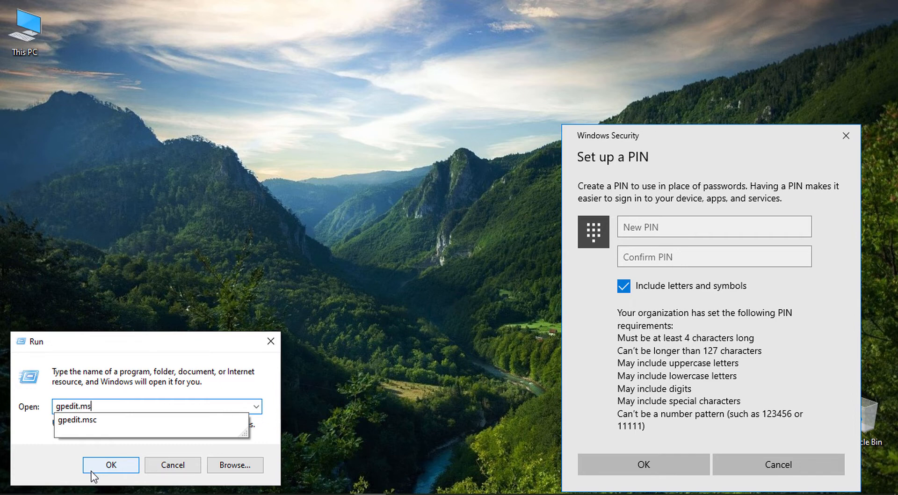
{"action": "type", "text": "c"}
{"action": "left_click", "coordinate": [92, 473]}
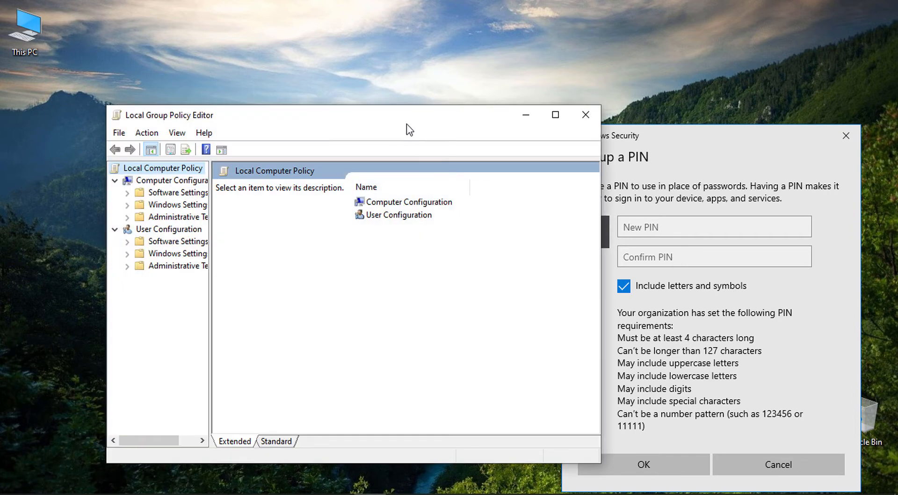
Open the PIN Complexity policies under Computer Configuration, Administrative Templates, System, with the editor window clear of the PIN dialog
{"action": "left_click_drag", "start_coordinate": [406, 124], "coordinate": [310, 105]}
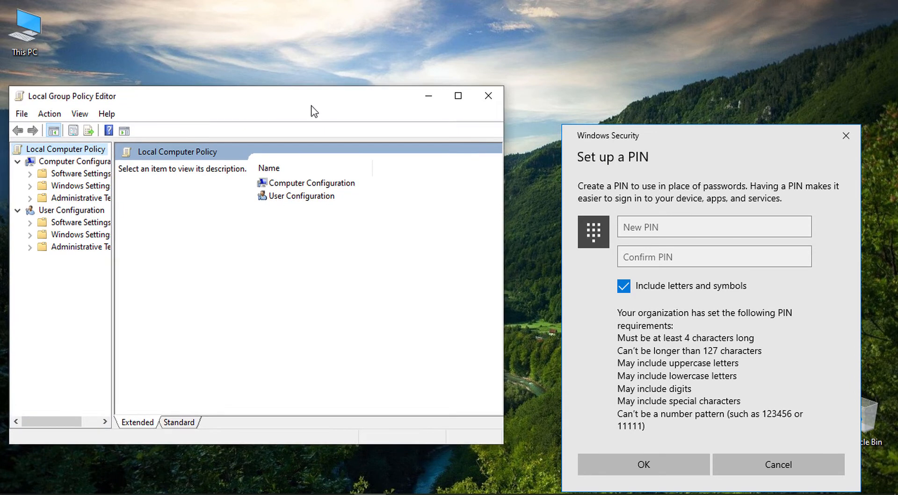
{"action": "double_click", "coordinate": [81, 162]}
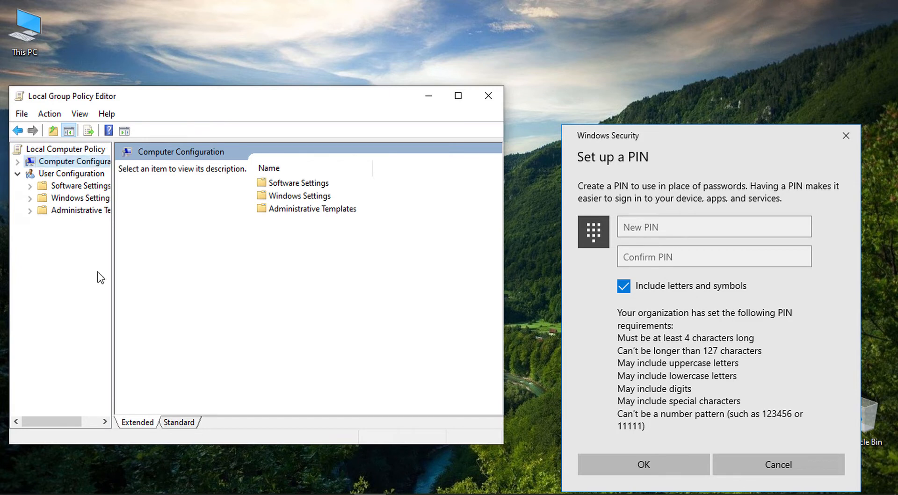
{"action": "double_click", "coordinate": [271, 210]}
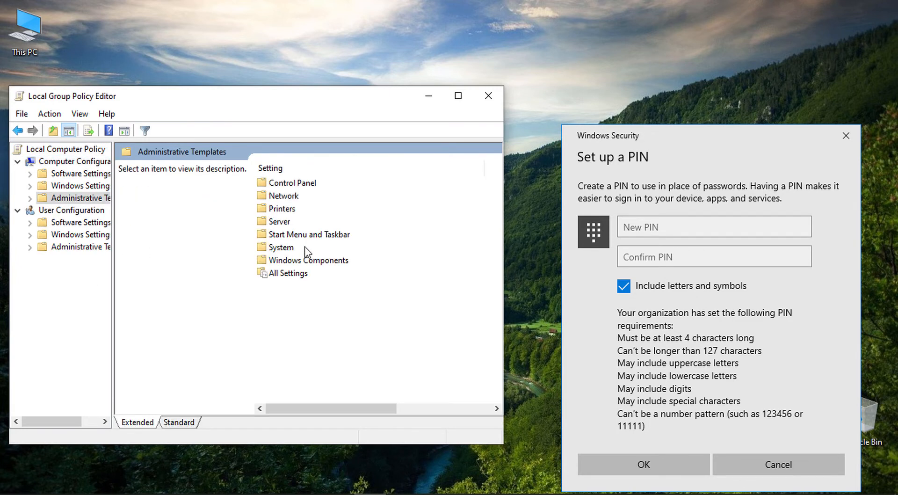
{"action": "double_click", "coordinate": [279, 247]}
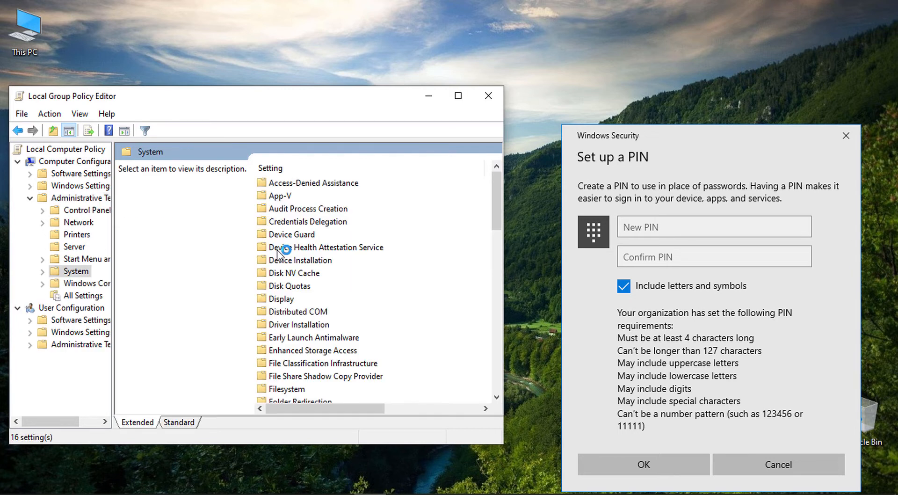
{"action": "left_click_drag", "start_coordinate": [495, 209], "coordinate": [505, 265]}
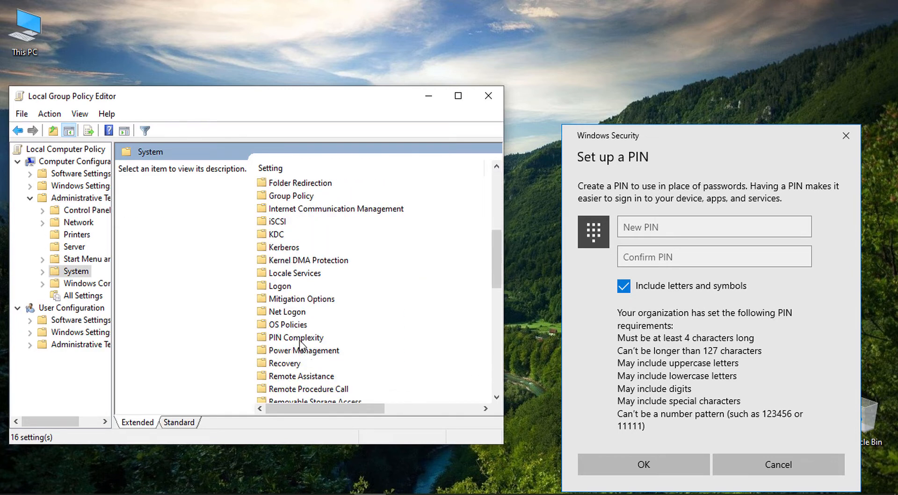
{"action": "double_click", "coordinate": [298, 338]}
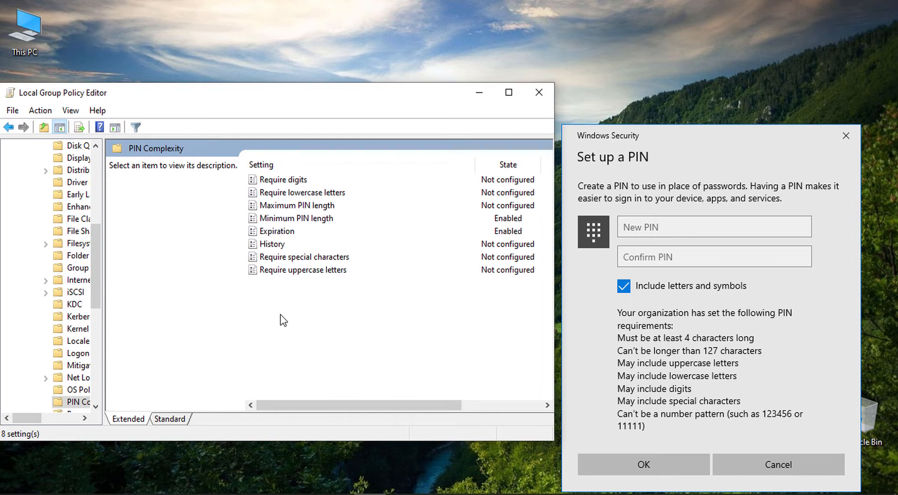
Review the descriptions of the PIN Complexity policies, including Require digits, Require lowercase letters, Maximum and Minimum PIN length, and Expiration
{"action": "left_click", "coordinate": [283, 180]}
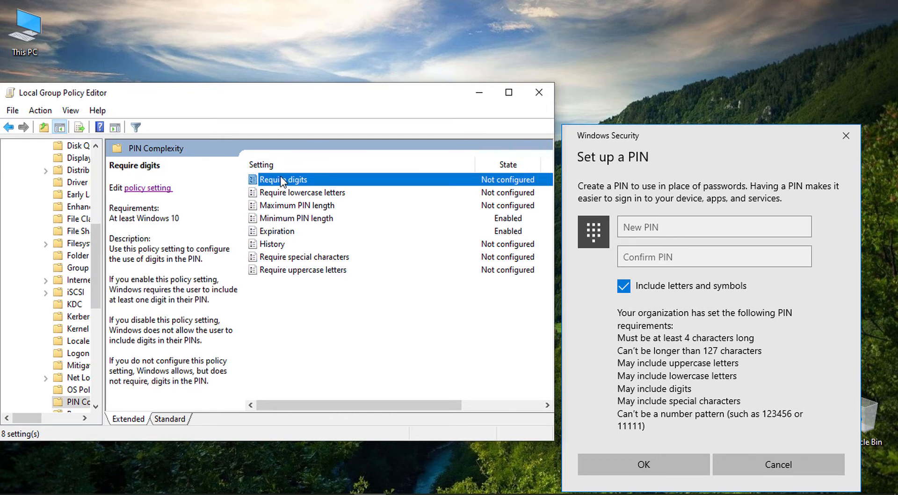
{"action": "left_click", "coordinate": [279, 191]}
{"action": "left_click", "coordinate": [280, 180]}
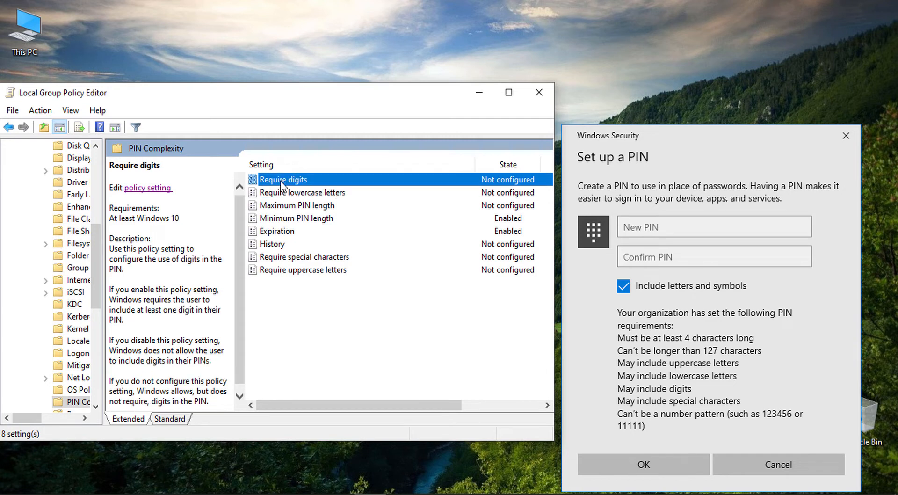
{"action": "left_click", "coordinate": [280, 196]}
{"action": "left_click", "coordinate": [282, 208]}
{"action": "left_click", "coordinate": [284, 219]}
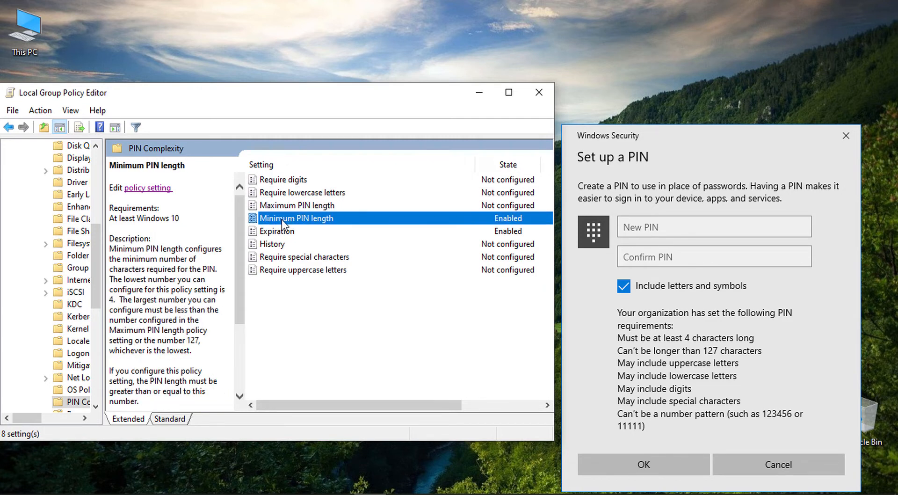
{"action": "left_click", "coordinate": [282, 182]}
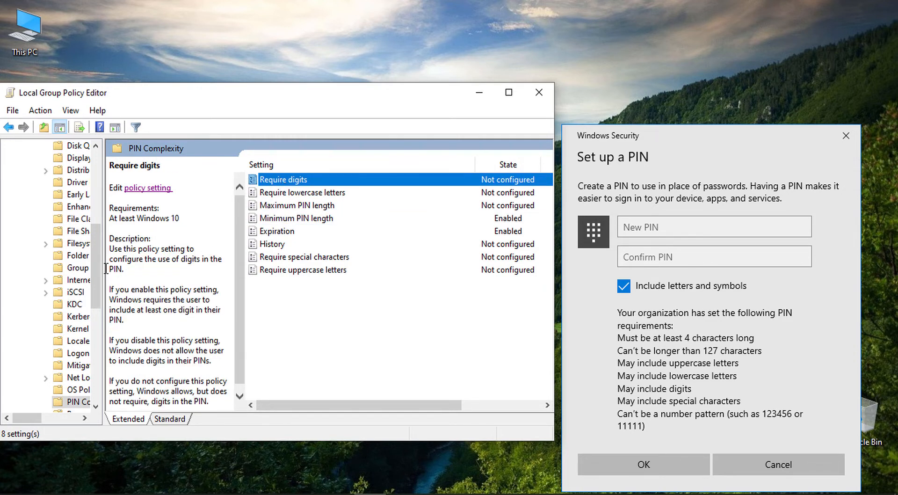
{"action": "left_click", "coordinate": [284, 232]}
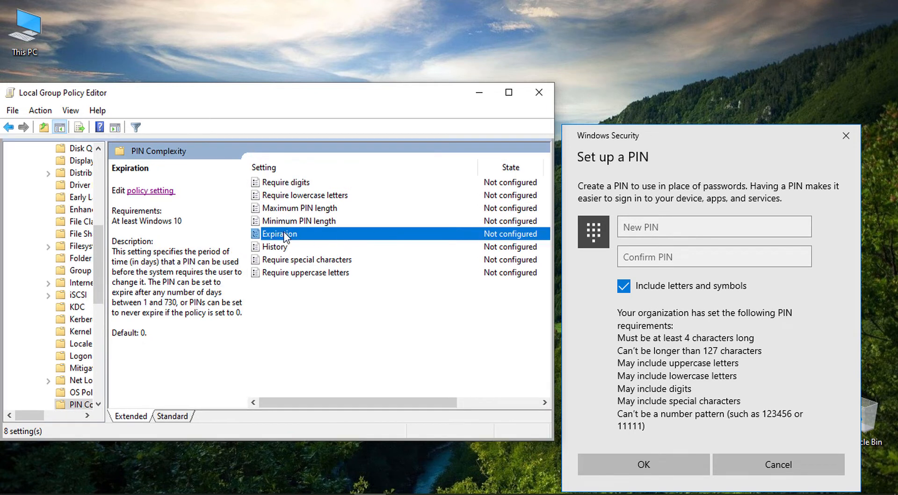
{"action": "left_click", "coordinate": [280, 208]}
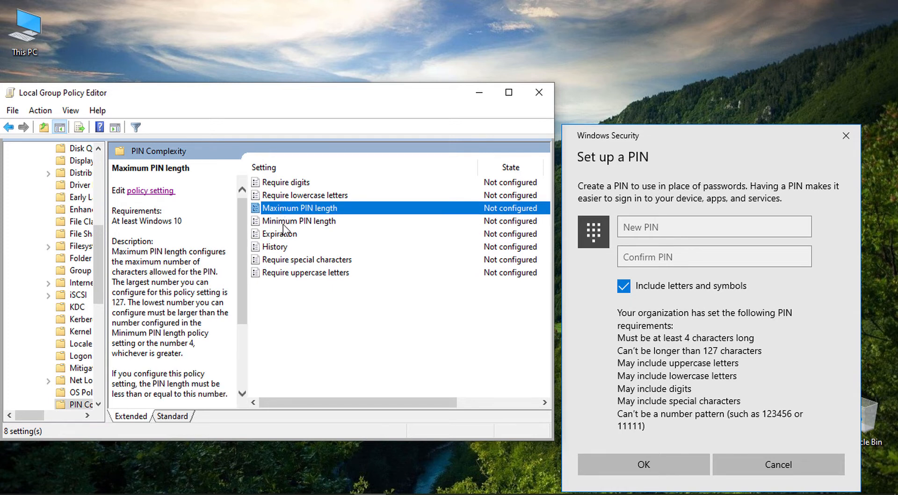
{"action": "left_click", "coordinate": [283, 223]}
{"action": "left_click", "coordinate": [282, 232]}
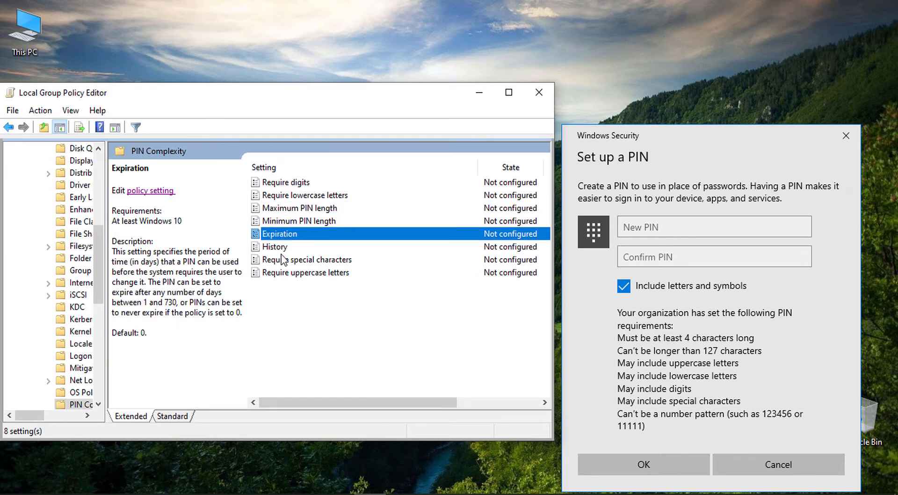
Enable the Maximum PIN length policy with a maximum length of 12 and save it
{"action": "double_click", "coordinate": [283, 209]}
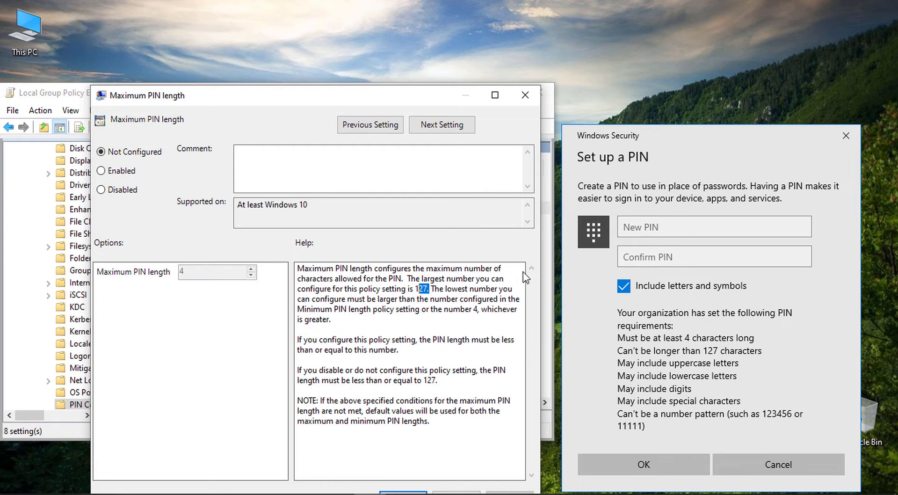
{"action": "left_click", "coordinate": [397, 299]}
{"action": "left_click", "coordinate": [126, 174]}
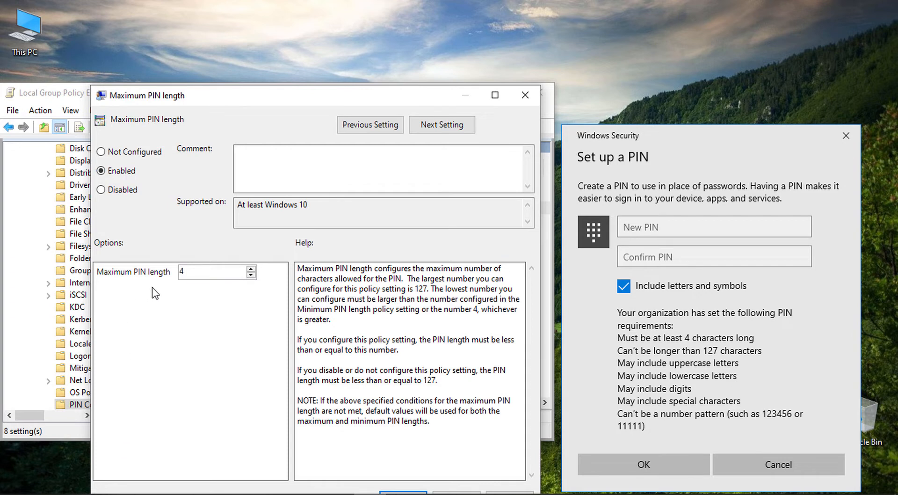
{"action": "left_click", "coordinate": [201, 275]}
{"action": "left_click_drag", "start_coordinate": [199, 275], "coordinate": [172, 270]}
{"action": "type", "text": "12"}
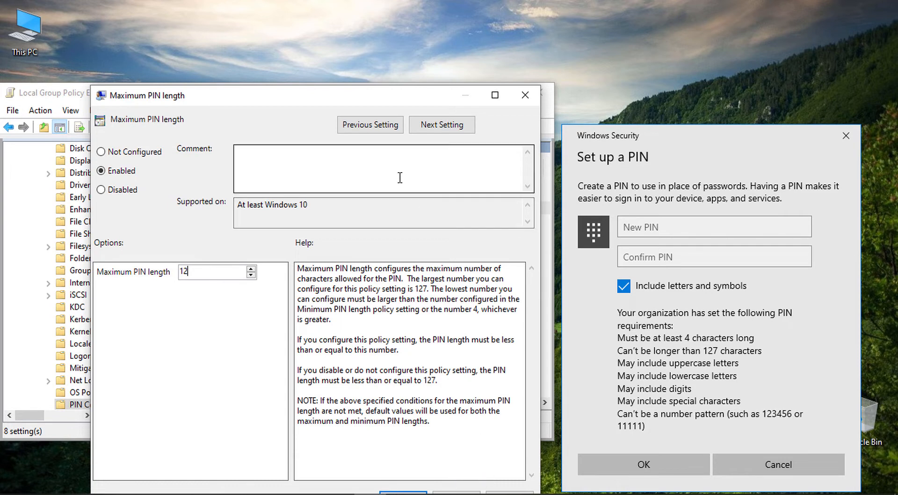
{"action": "left_click_drag", "start_coordinate": [343, 104], "coordinate": [324, 49]}
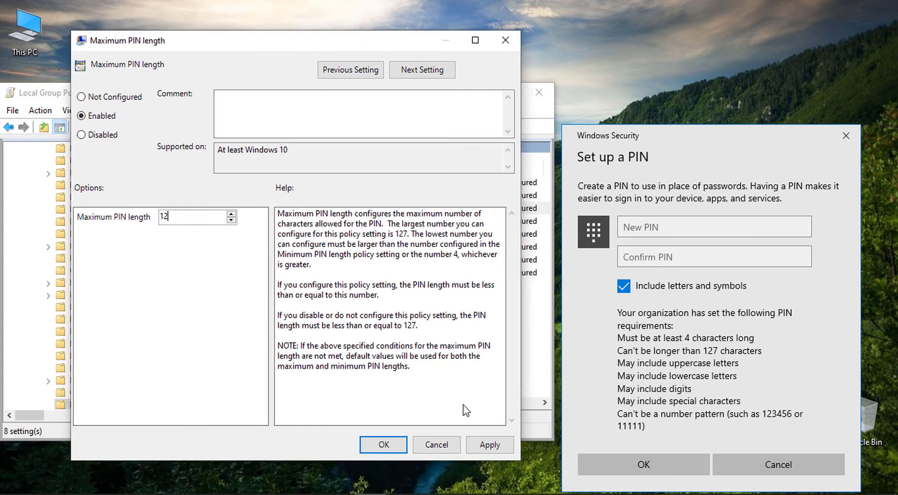
{"action": "left_click", "coordinate": [486, 439]}
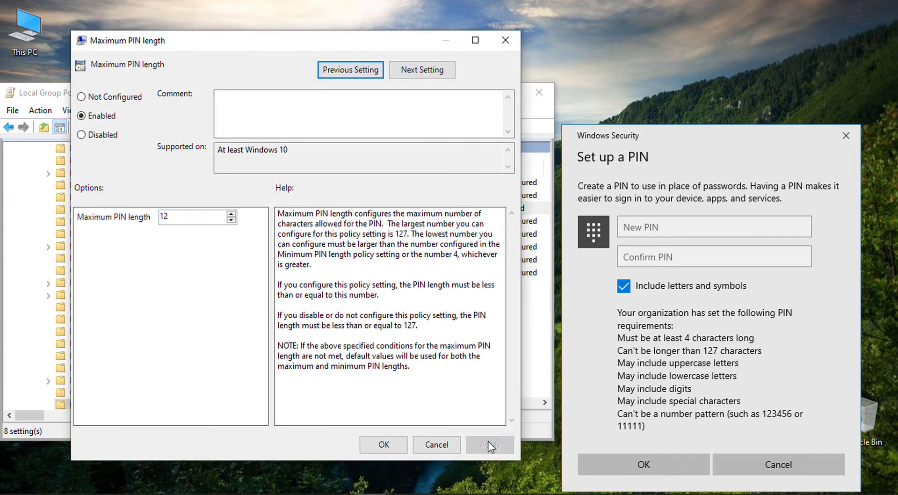
{"action": "left_click", "coordinate": [380, 448]}
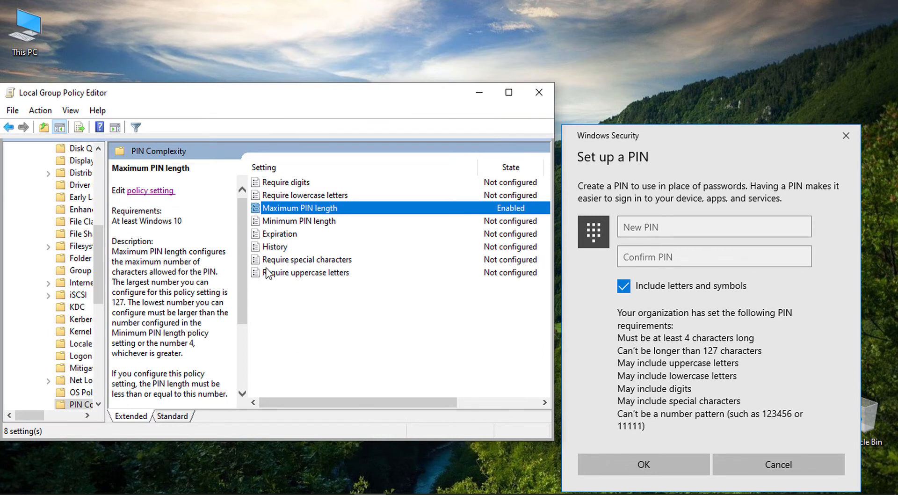
Enable the Minimum PIN length policy with a minimum length of 6 and save it
{"action": "double_click", "coordinate": [310, 220]}
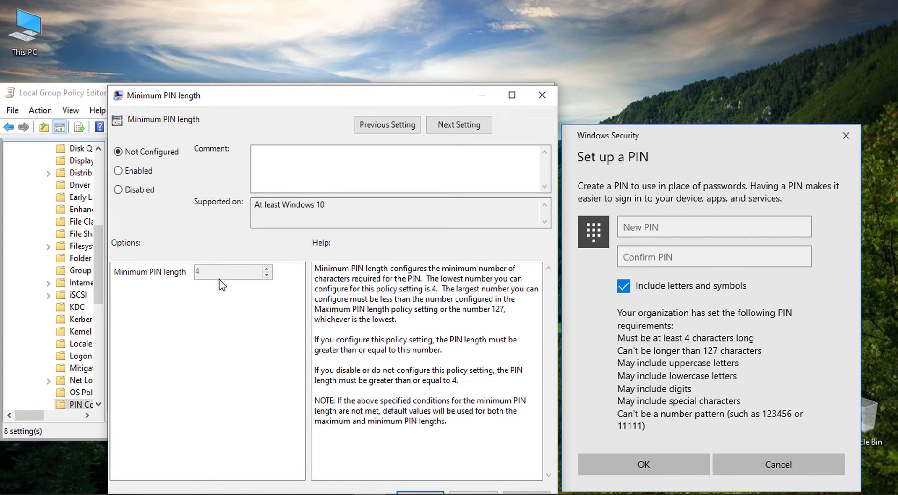
{"action": "left_click", "coordinate": [143, 172]}
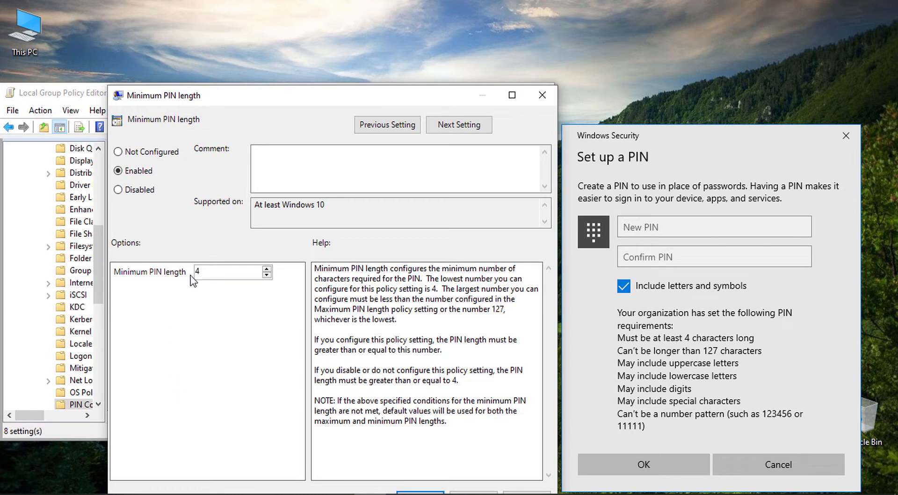
{"action": "double_click", "coordinate": [210, 273]}
{"action": "type", "text": "6"}
{"action": "left_click_drag", "start_coordinate": [340, 97], "coordinate": [336, 55]}
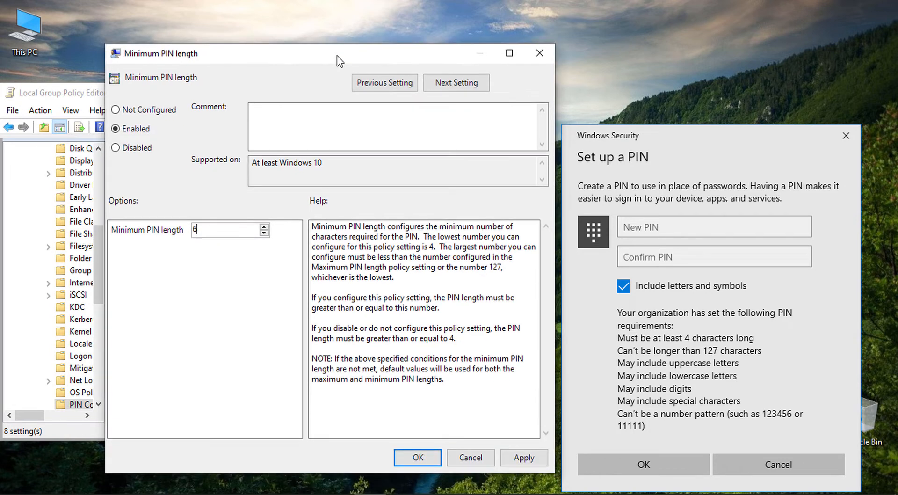
{"action": "left_click", "coordinate": [525, 458]}
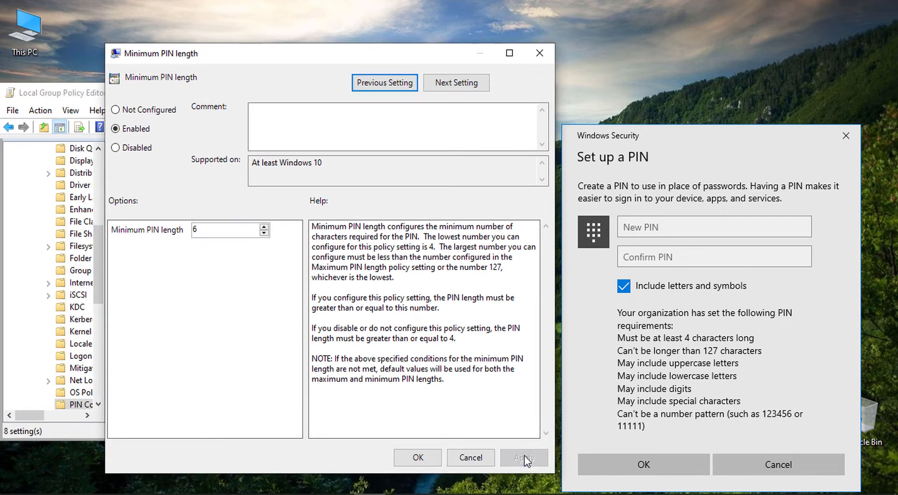
{"action": "left_click", "coordinate": [425, 461]}
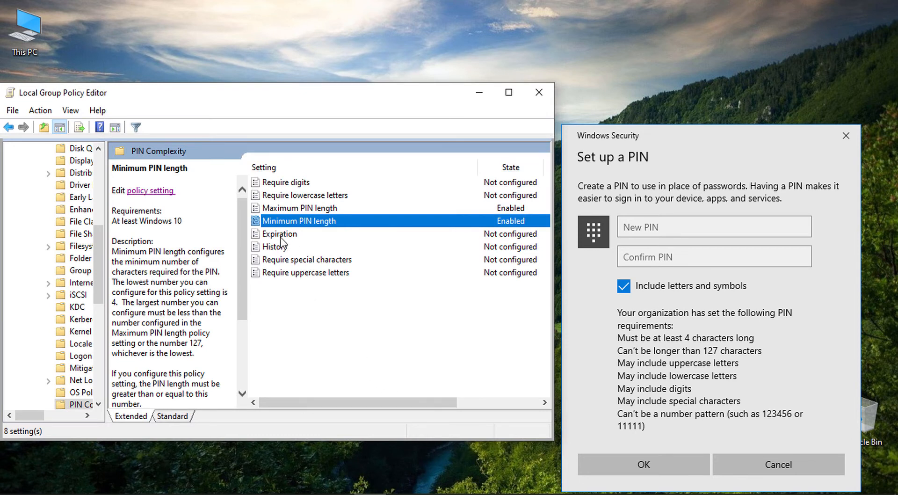
Enable the Expiration policy with a PIN expiration of 90 days and save it
{"action": "double_click", "coordinate": [281, 236]}
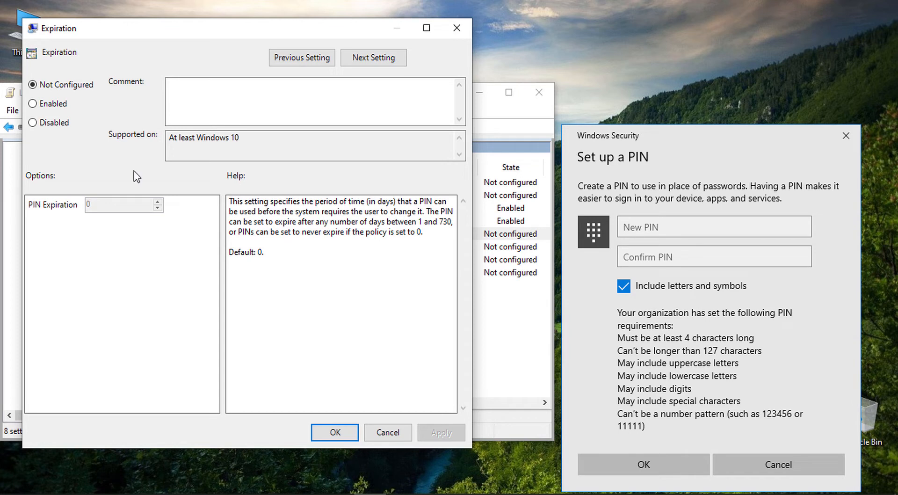
{"action": "left_click", "coordinate": [65, 106]}
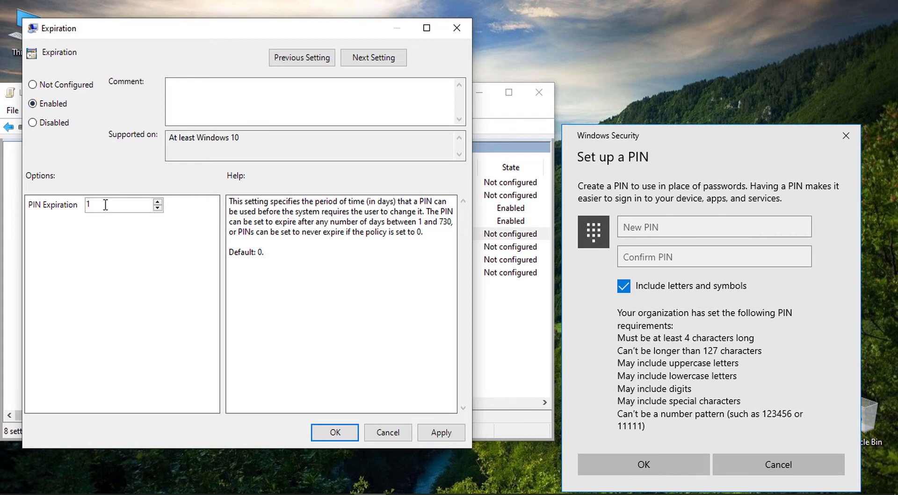
{"action": "left_click_drag", "start_coordinate": [414, 218], "coordinate": [445, 221]}
{"action": "left_click", "coordinate": [396, 320]}
{"action": "left_click", "coordinate": [407, 319]}
{"action": "left_click", "coordinate": [423, 249]}
{"action": "left_click_drag", "start_coordinate": [103, 205], "coordinate": [76, 205]}
{"action": "key", "text": "BackSpace"}
{"action": "type", "text": "90"}
{"action": "left_click", "coordinate": [452, 434]}
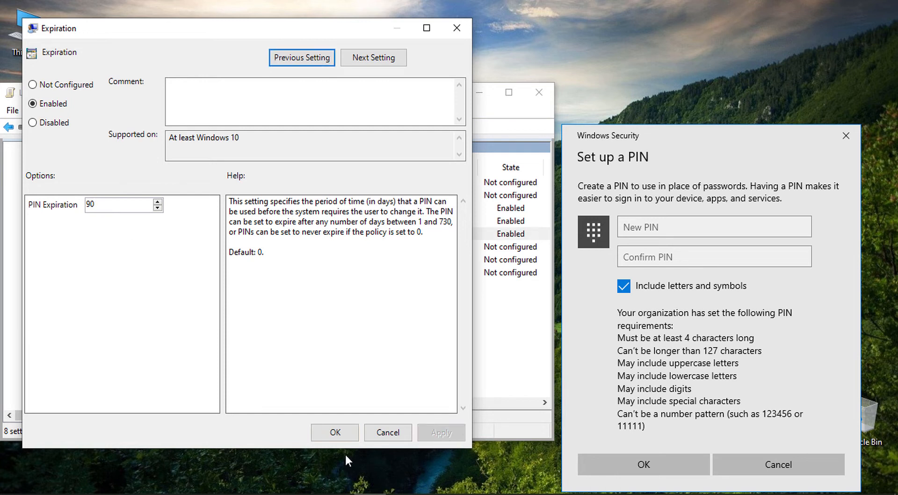
{"action": "left_click", "coordinate": [333, 433]}
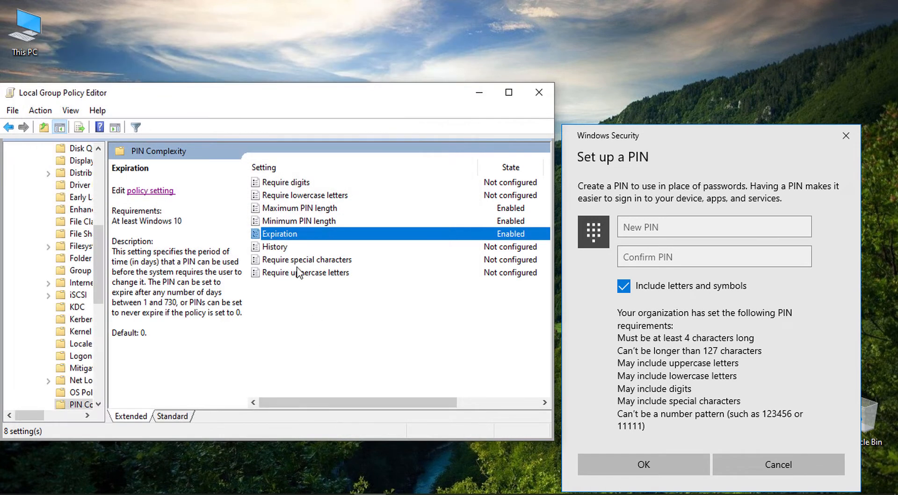
{"action": "double_click", "coordinate": [276, 247]}
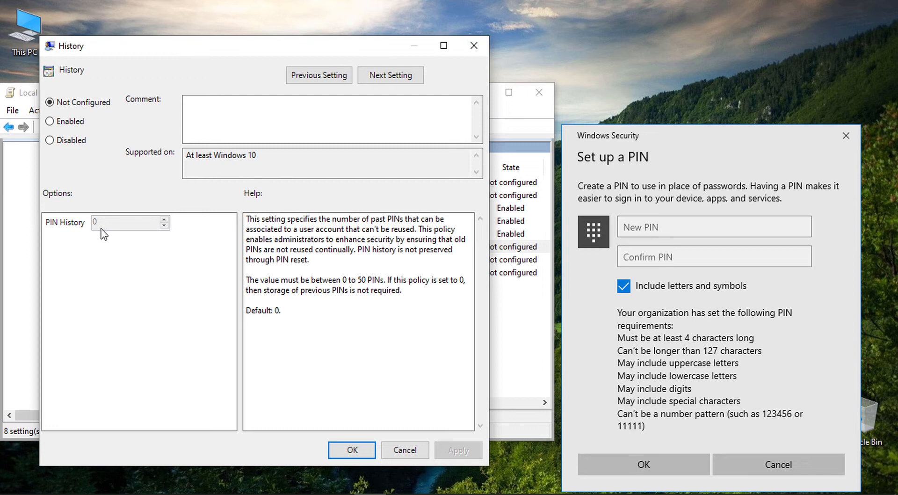
{"action": "left_click", "coordinate": [73, 122]}
{"action": "left_click_drag", "start_coordinate": [97, 221], "coordinate": [68, 221]}
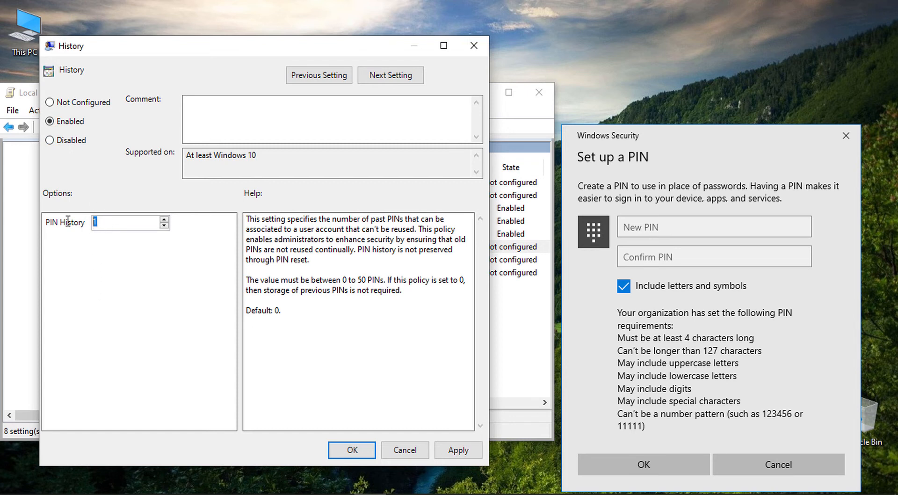
{"action": "type", "text": "10"}
{"action": "left_click", "coordinate": [90, 105]}
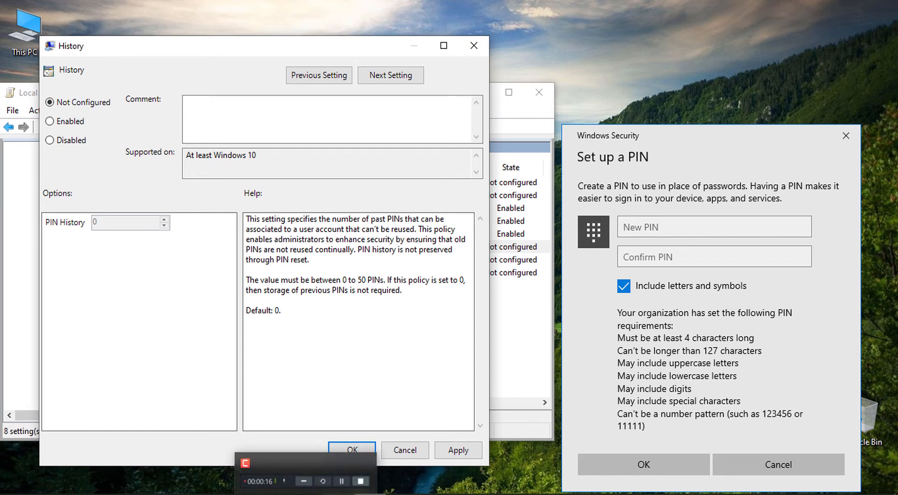
{"action": "mouse_move", "coordinate": [370, 487]}
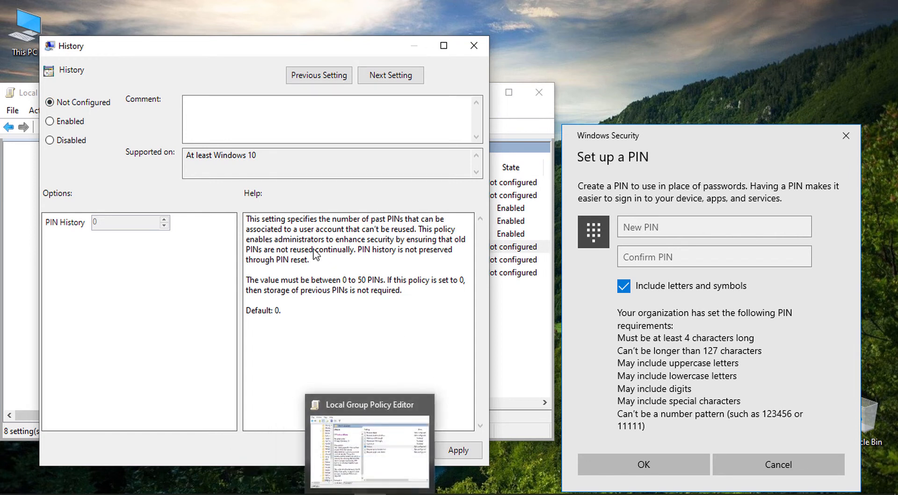
{"action": "left_click", "coordinate": [399, 448]}
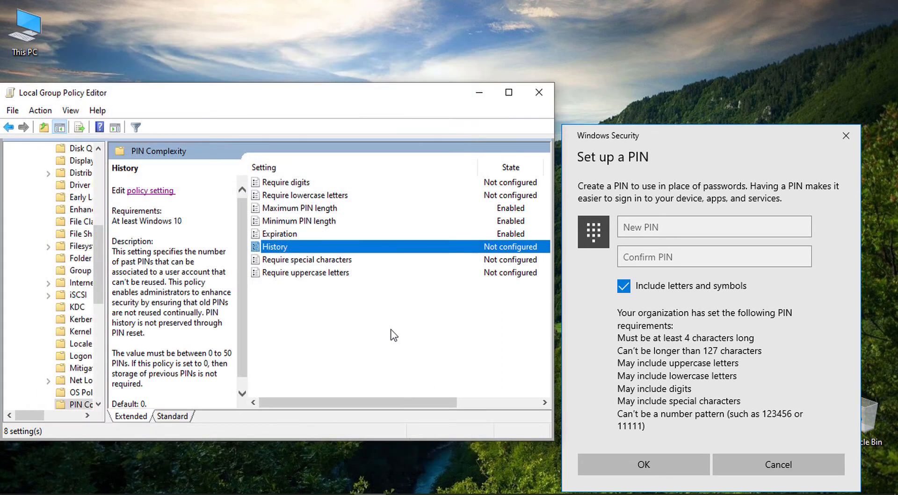
Enable the Require special characters policy for PINs and save it
{"action": "double_click", "coordinate": [299, 263]}
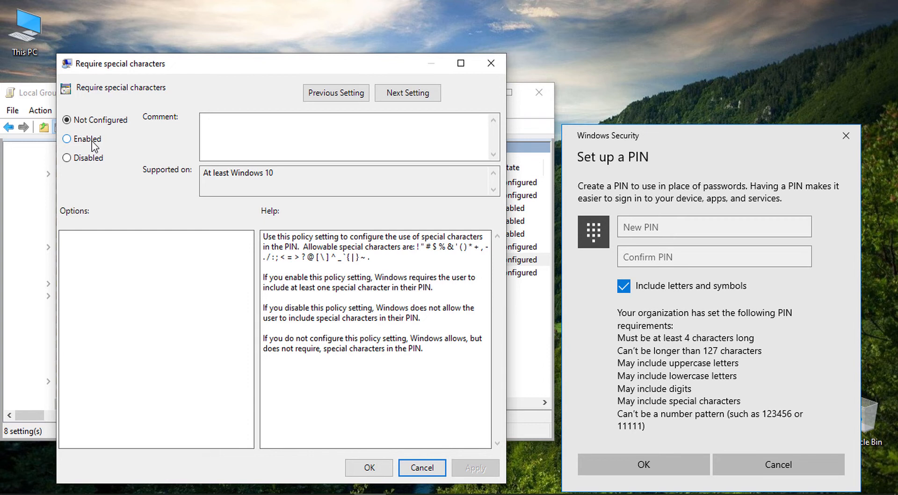
{"action": "left_click", "coordinate": [67, 139]}
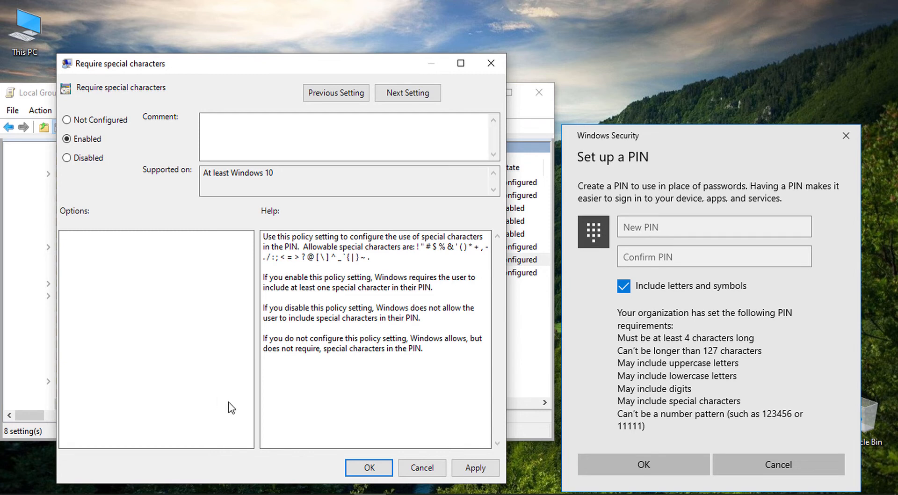
{"action": "left_click", "coordinate": [473, 468]}
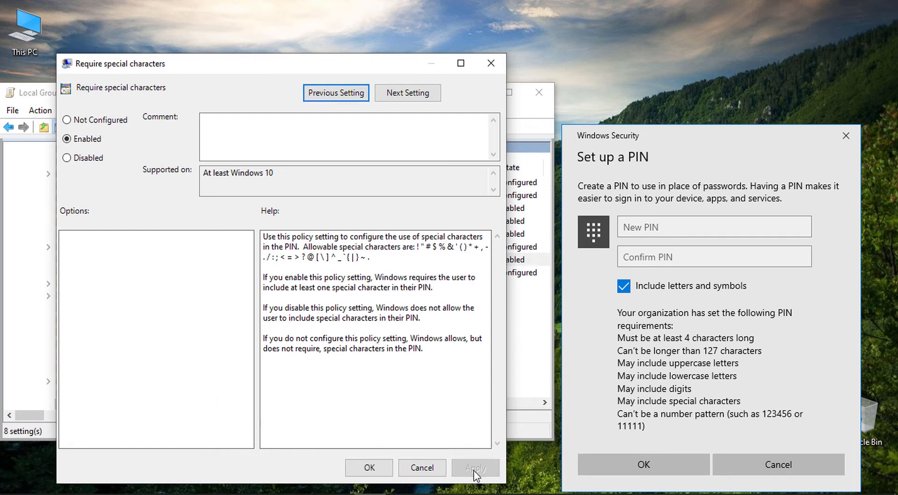
{"action": "left_click", "coordinate": [380, 466]}
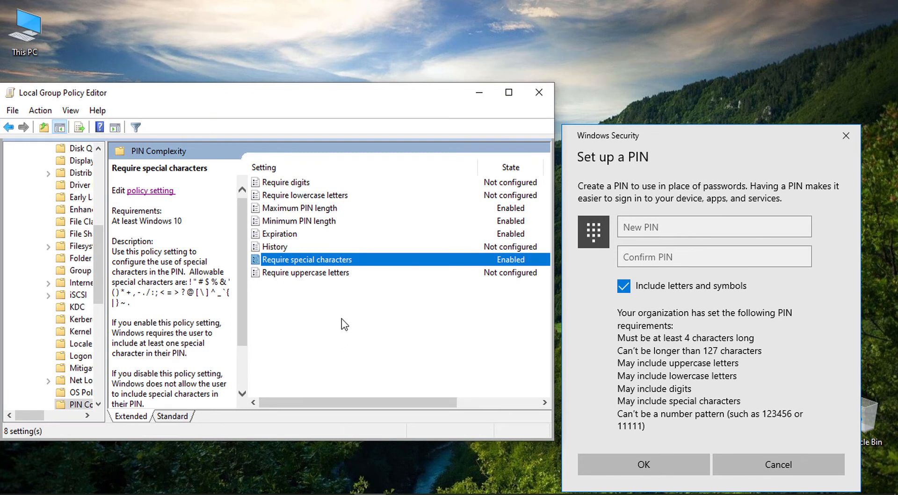
Review the Require uppercase letters and Require lowercase letters policy descriptions without changing either setting
{"action": "left_click", "coordinate": [325, 274]}
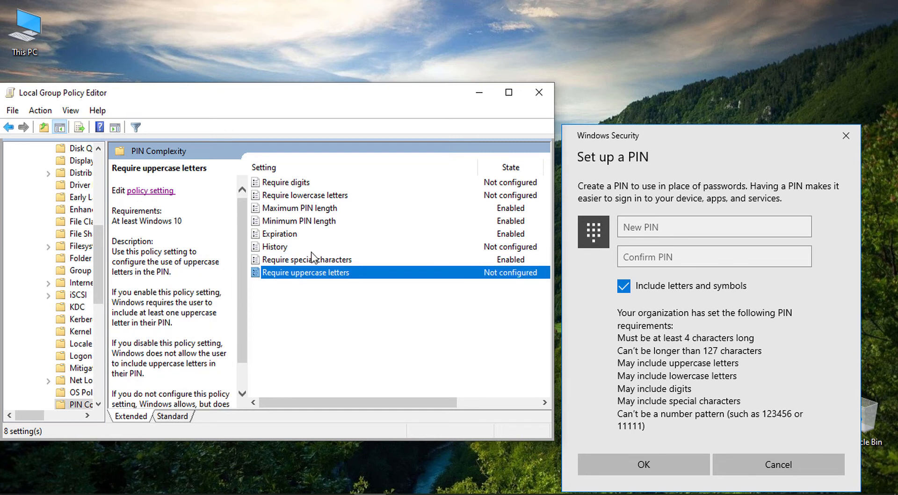
{"action": "left_click", "coordinate": [296, 195]}
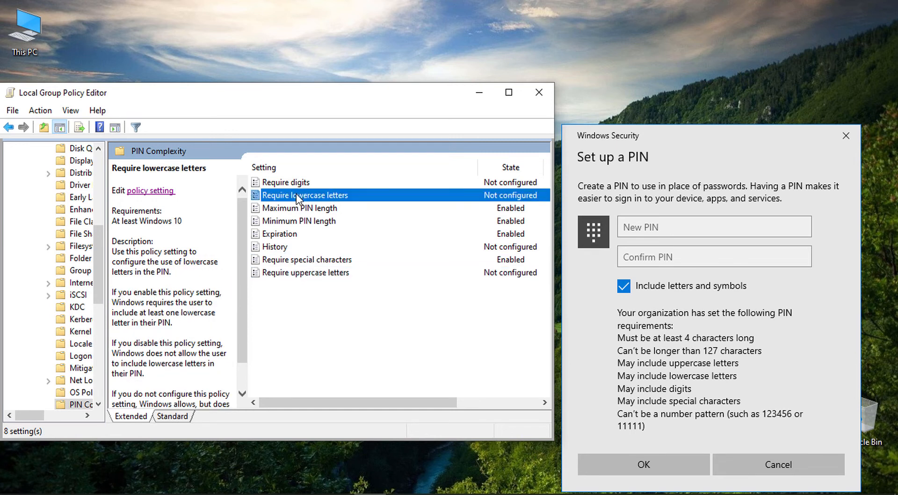
{"action": "double_click", "coordinate": [319, 273]}
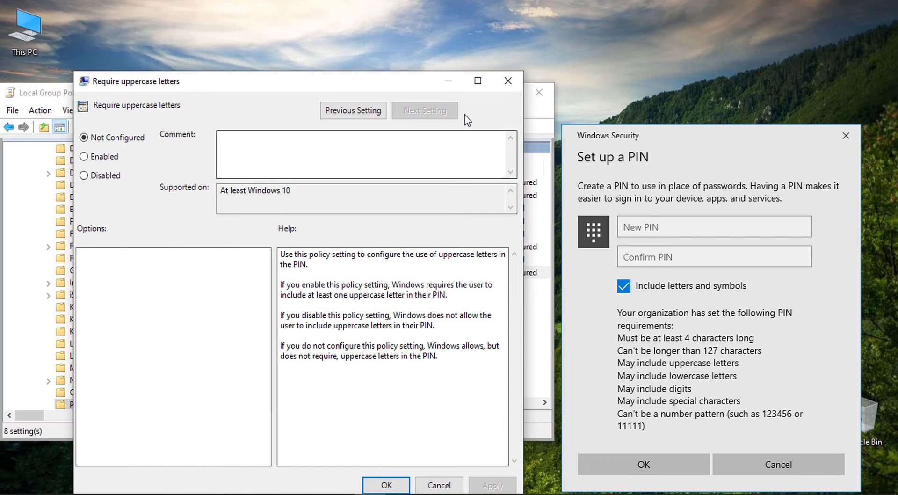
{"action": "left_click", "coordinate": [506, 77]}
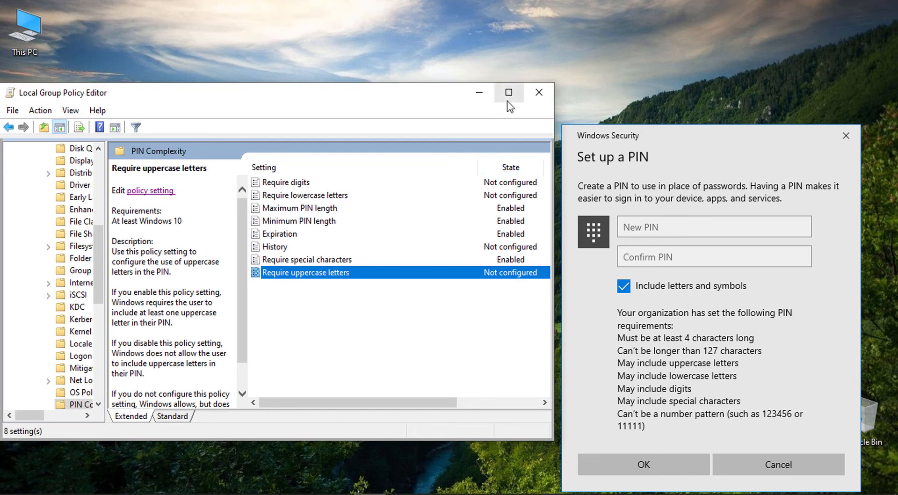
Close the policy editor and submit the new PIN, entered in both fields of the PIN setup dialog
{"action": "left_click", "coordinate": [548, 94]}
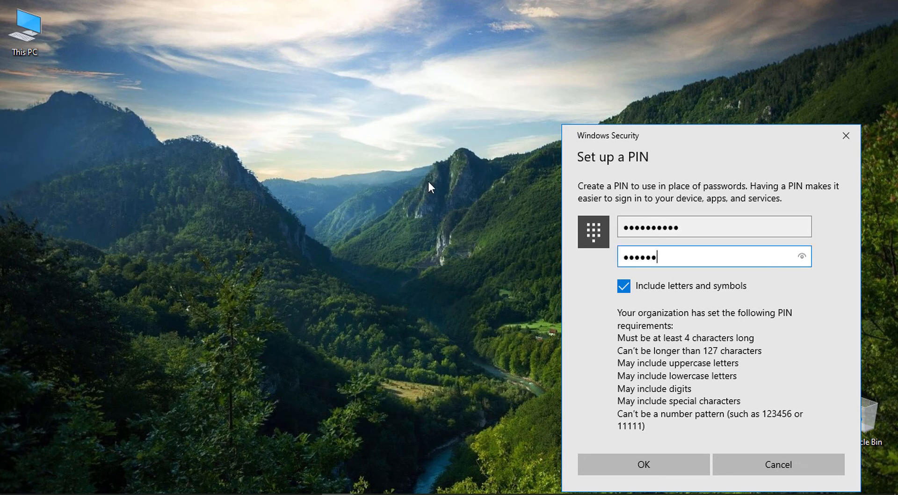
{"action": "type", "text": "**"}
{"action": "type", "text": "**"}
{"action": "left_click", "coordinate": [643, 464]}
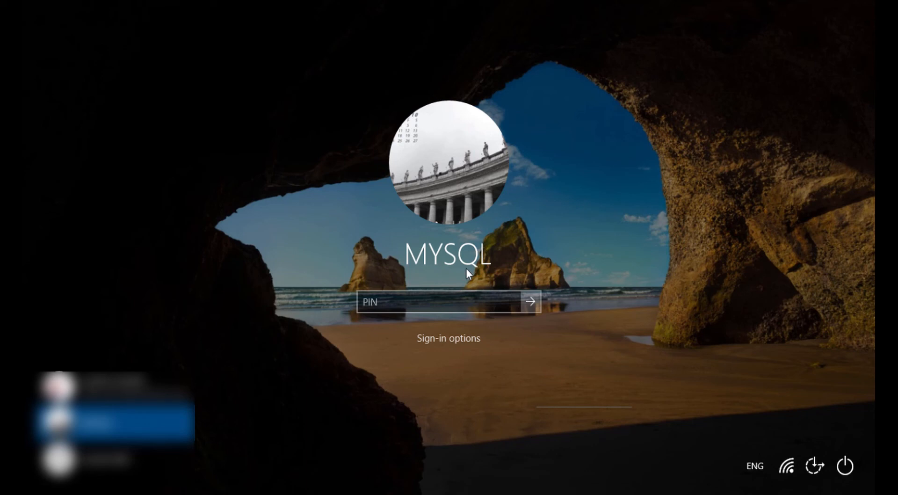
Show the available methods on the sign-in screen by switching from PIN to password entry and back to PIN
{"action": "left_click", "coordinate": [393, 306]}
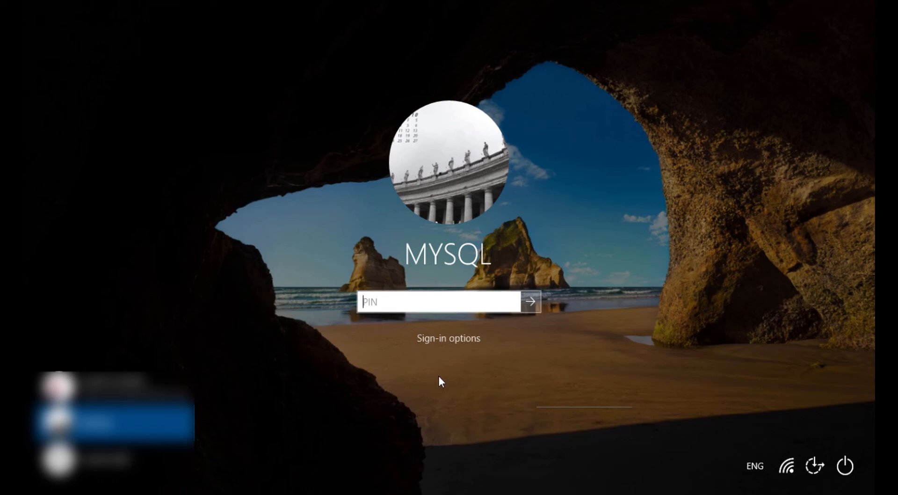
{"action": "left_click", "coordinate": [433, 341]}
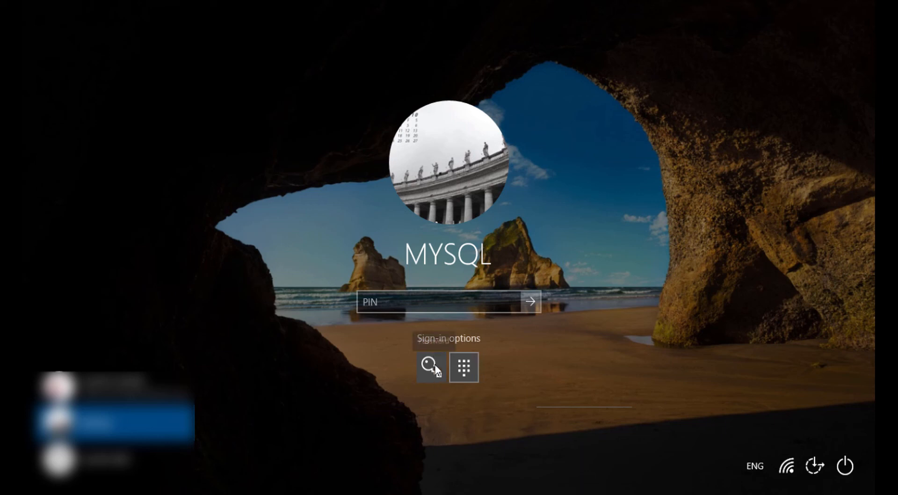
{"action": "left_click", "coordinate": [434, 364]}
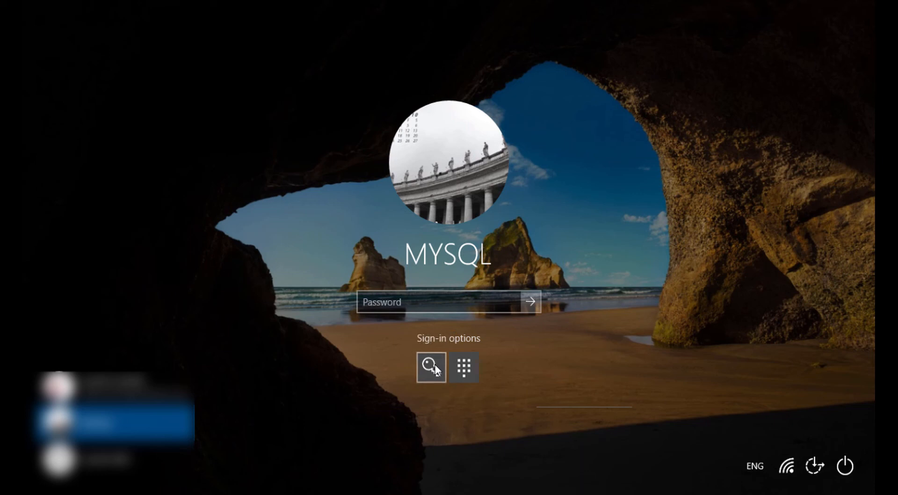
{"action": "left_click", "coordinate": [425, 300]}
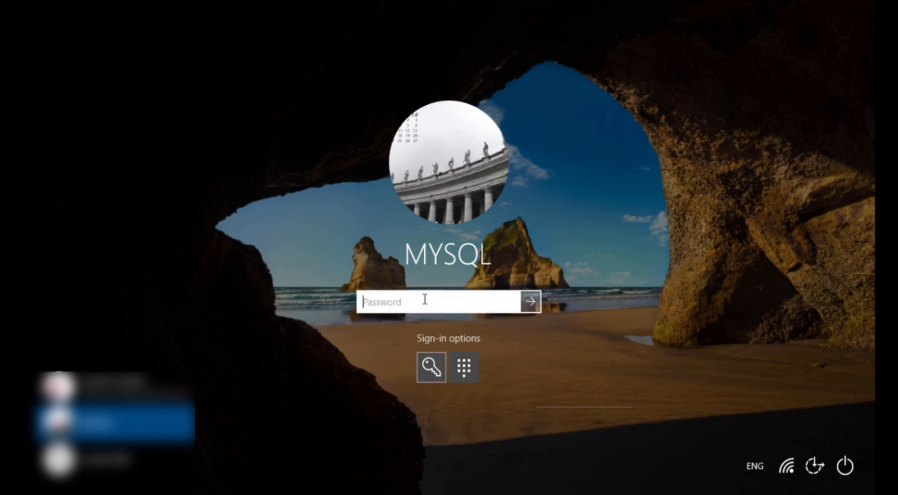
{"action": "left_click", "coordinate": [459, 363]}
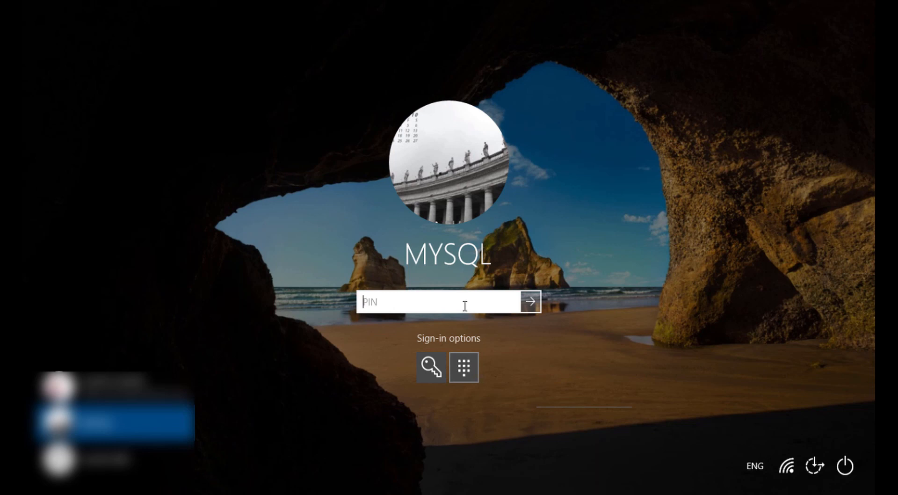
{"action": "left_click", "coordinate": [474, 349]}
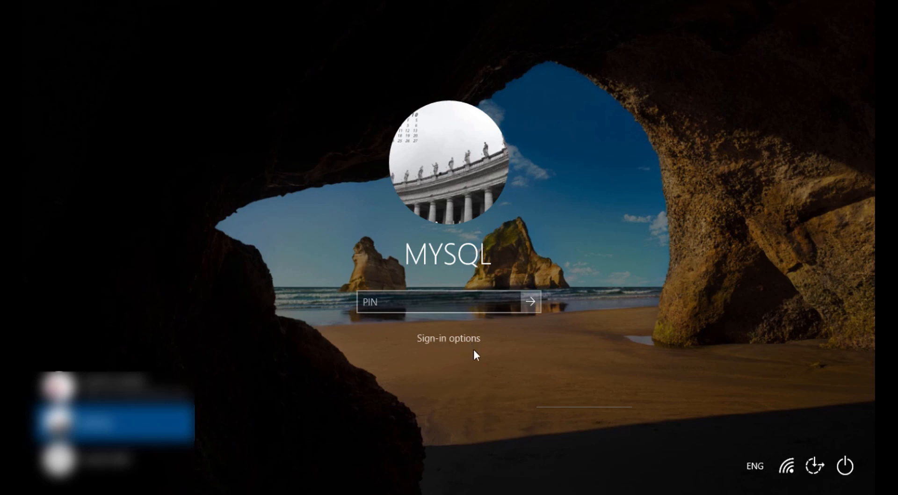
Show the PIN prompt of another account on the sign-in screen and return to the original account
{"action": "left_click", "coordinate": [114, 386]}
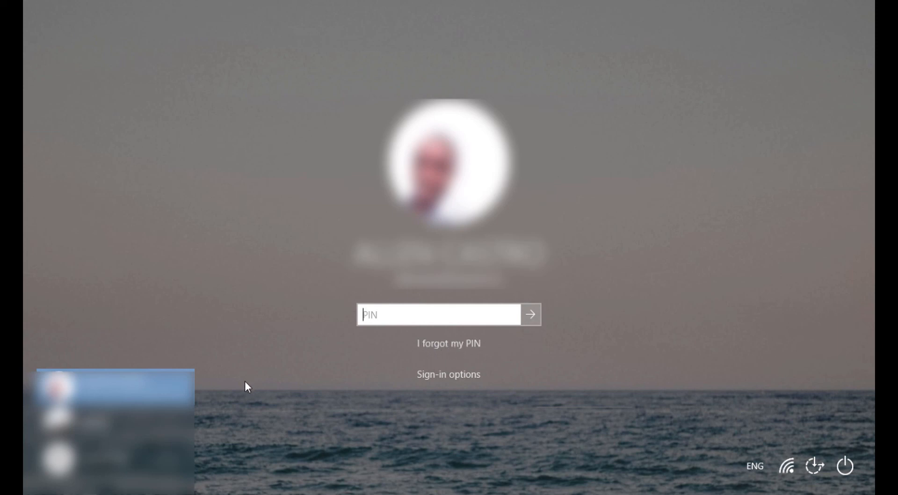
{"action": "left_click", "coordinate": [112, 422]}
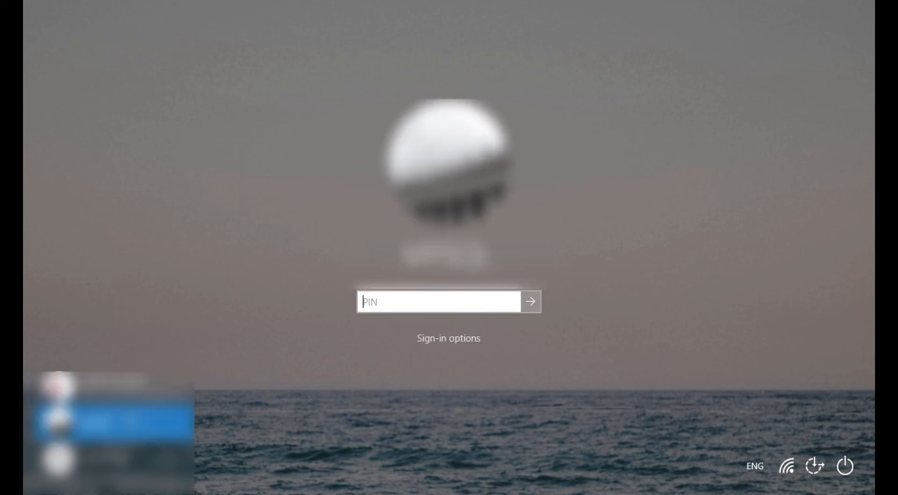